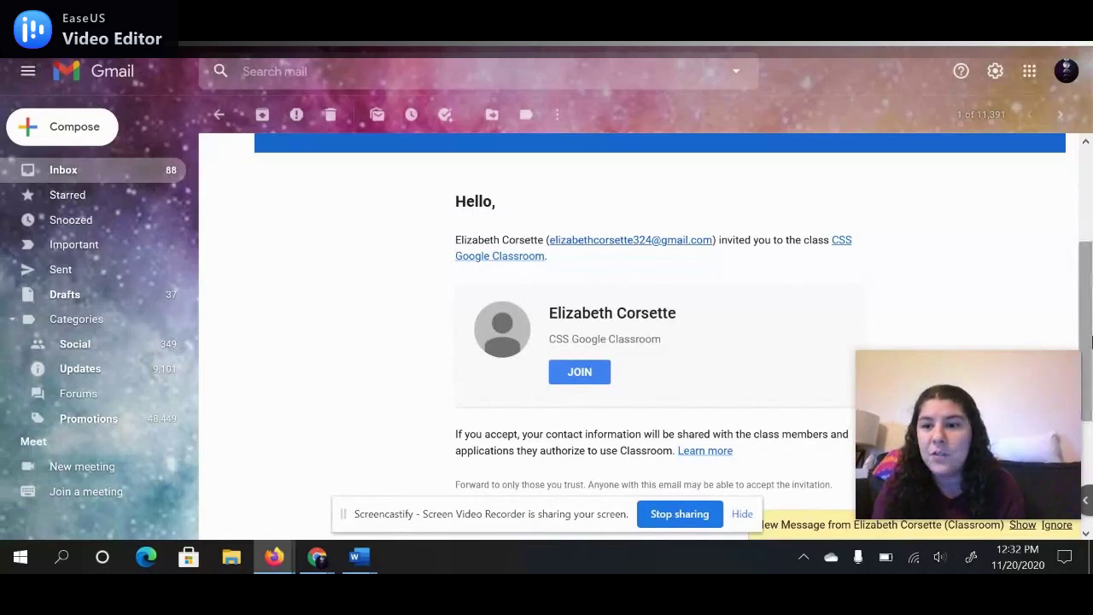
Scroll the Gmail invitation and join the CSS Google Classroom class
left_click_drag(1090, 343, 1090, 253)
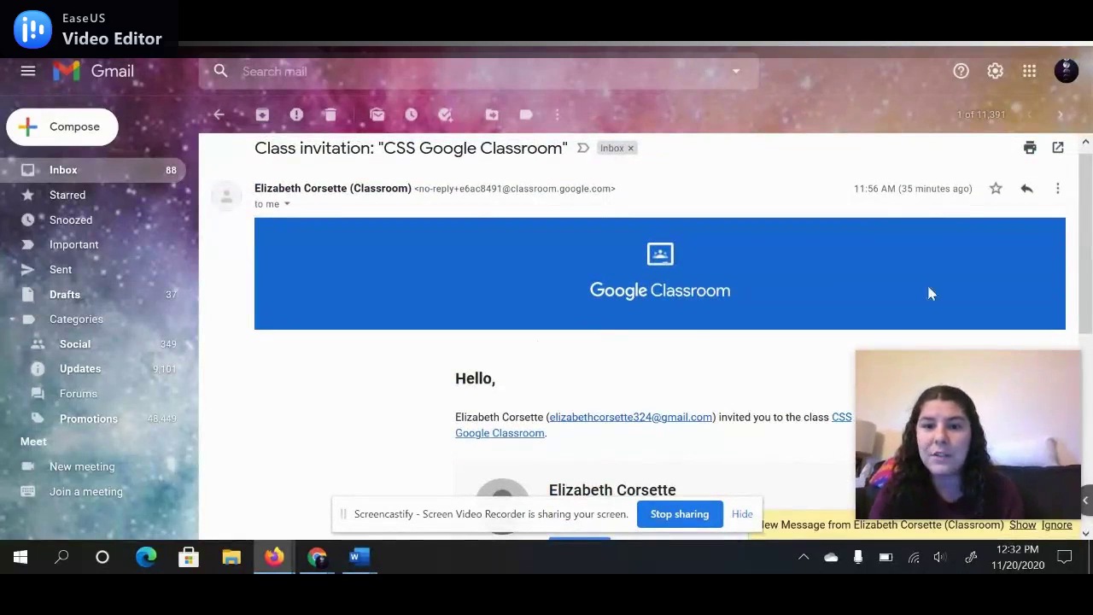
left_click_drag(1090, 210, 1090, 305)
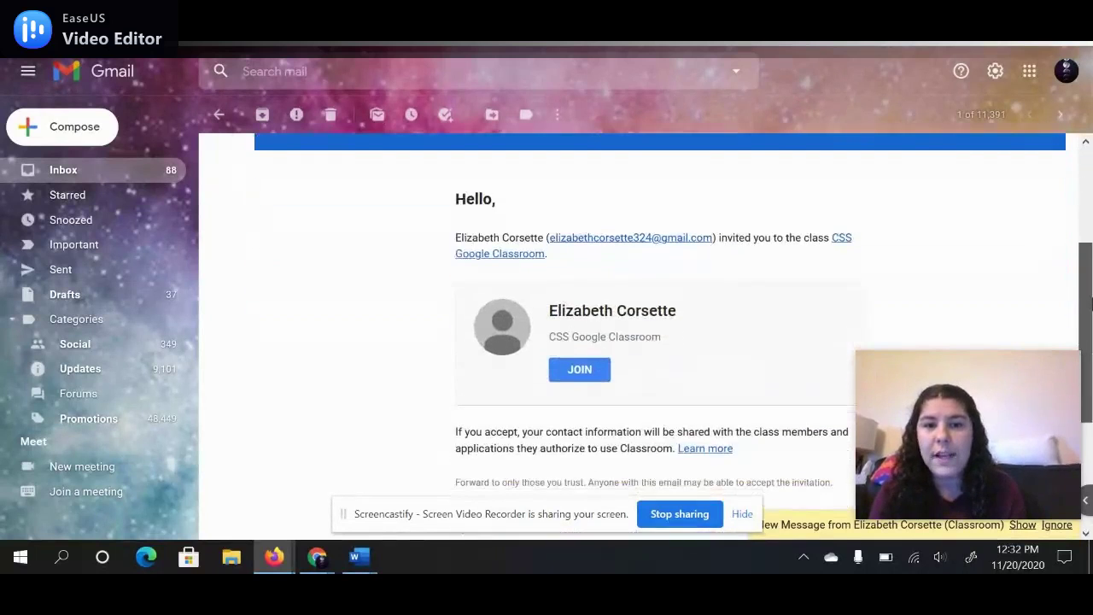
left_click(581, 359)
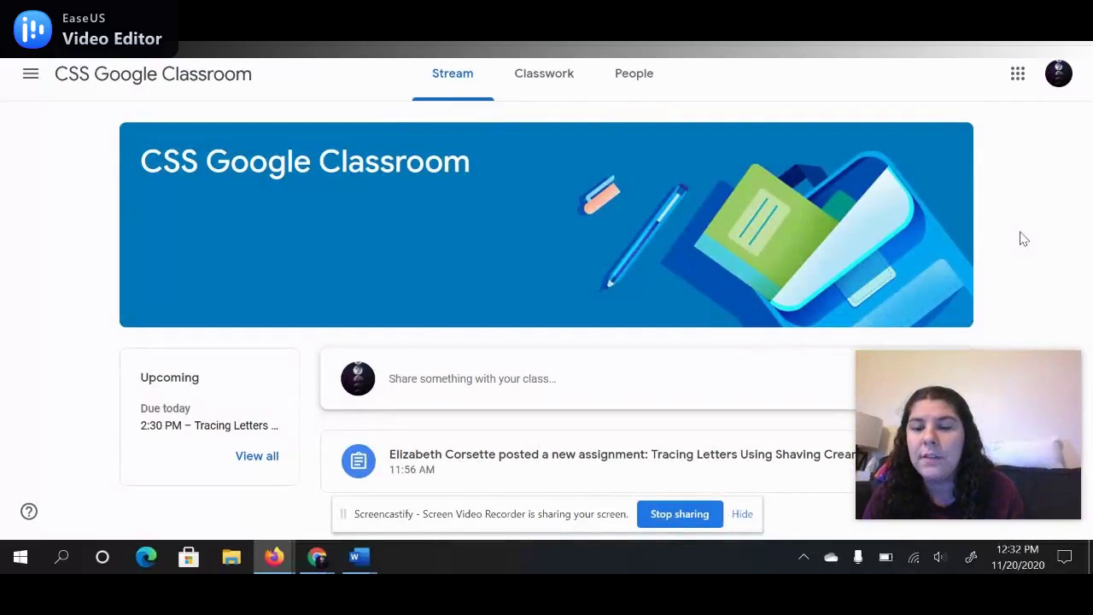
left_click(1063, 79)
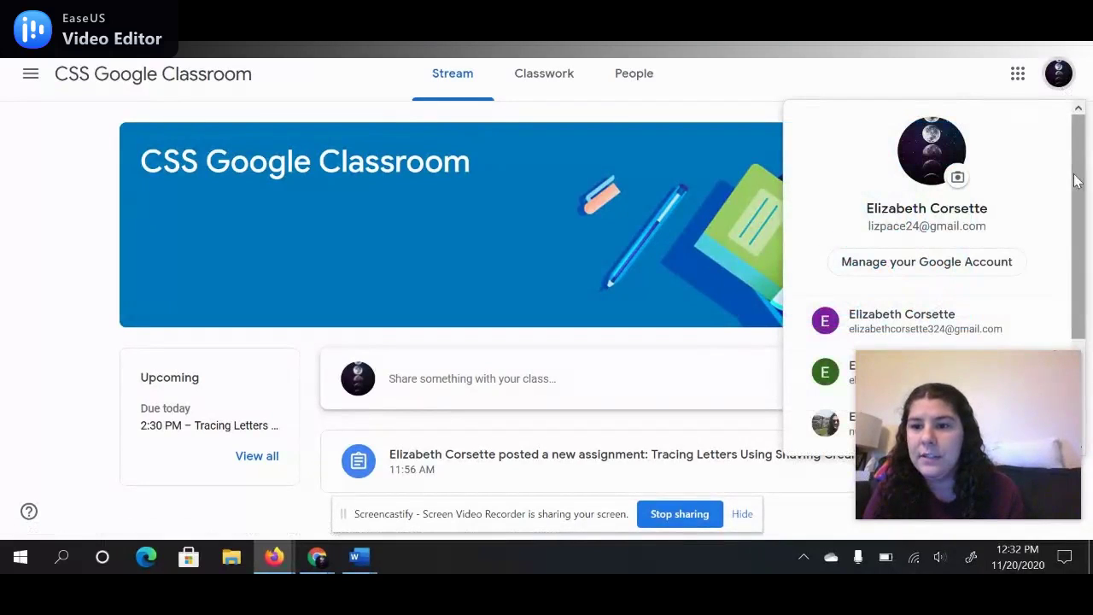
left_click_drag(1074, 171, 1075, 295)
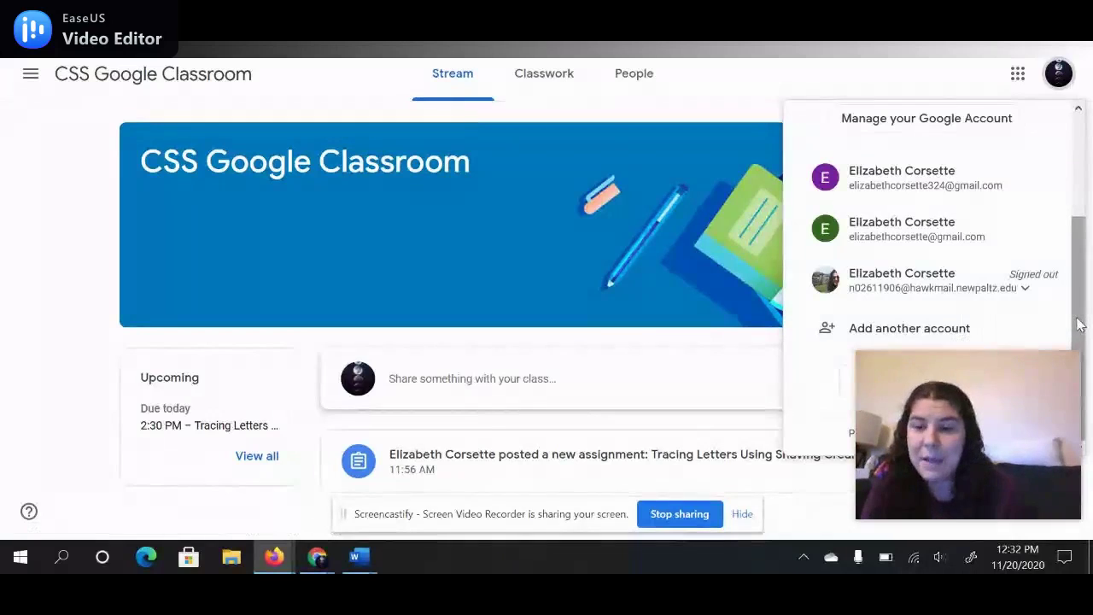
left_click_drag(1078, 320, 1076, 183)
left_click(35, 367)
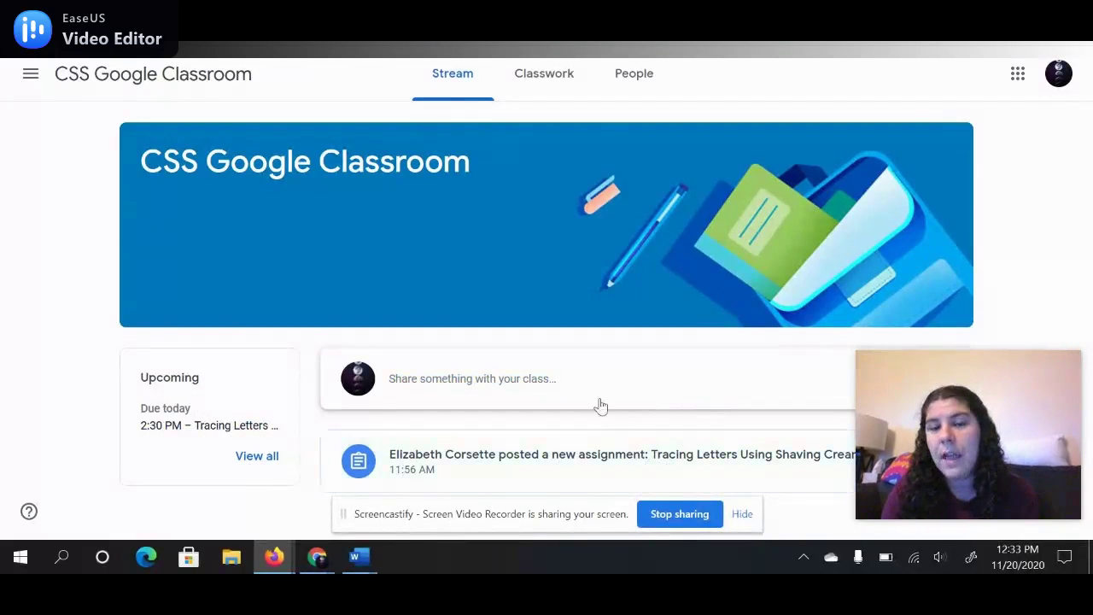
Go to Classwork and expand the Tracing Letters Using Shaving Cream assignment
left_click(543, 92)
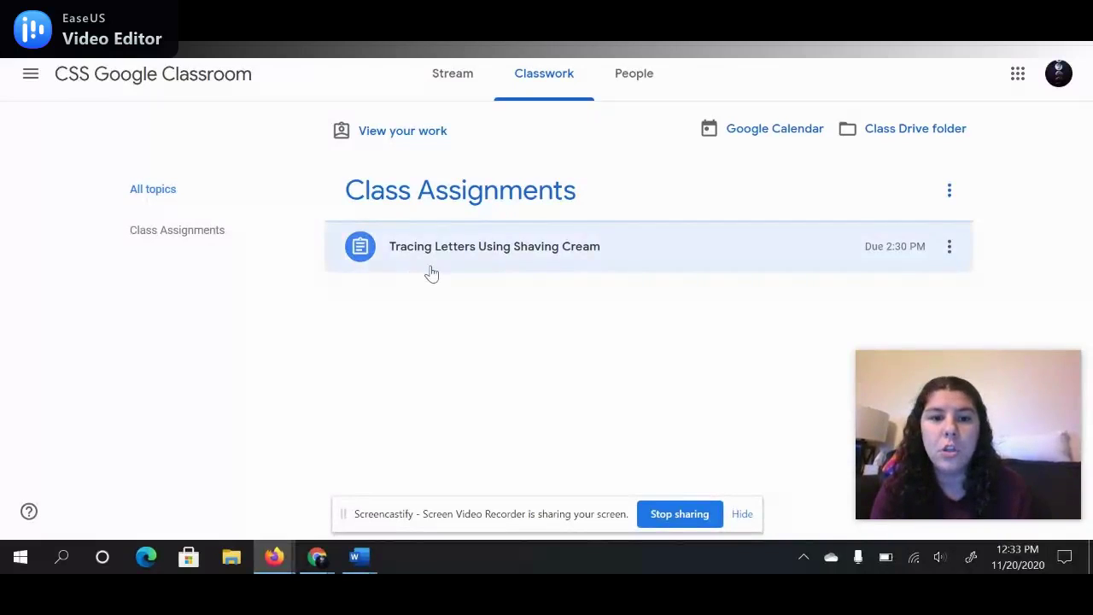
left_click(622, 246)
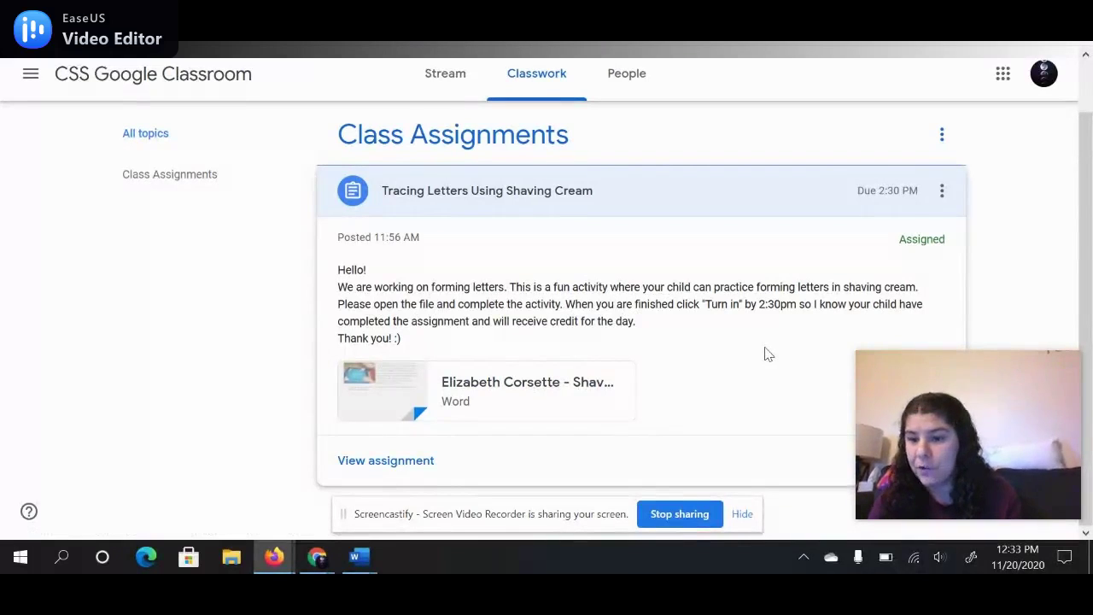
Open the Tracing Letters assignment page and preview its attached Word activity file
left_click(396, 461)
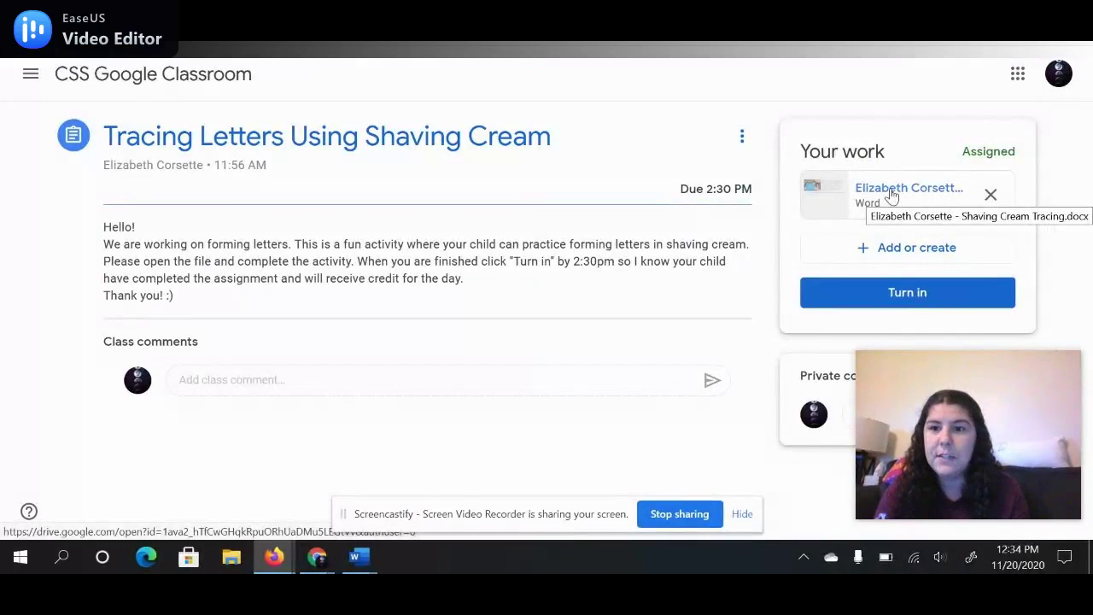
left_click(890, 190)
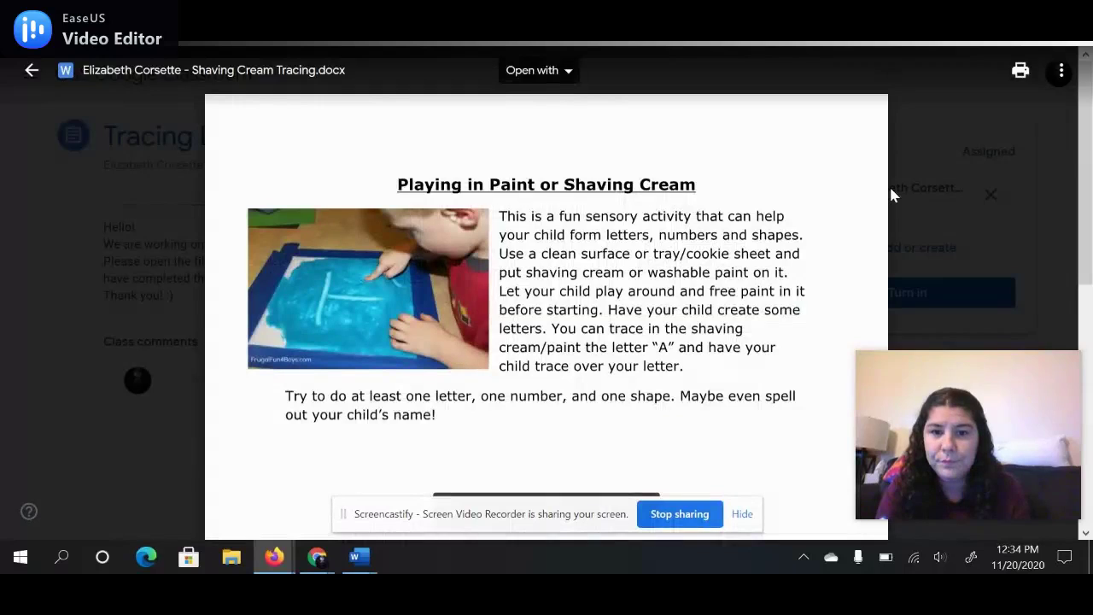
scroll(1090, 212, "down", 3)
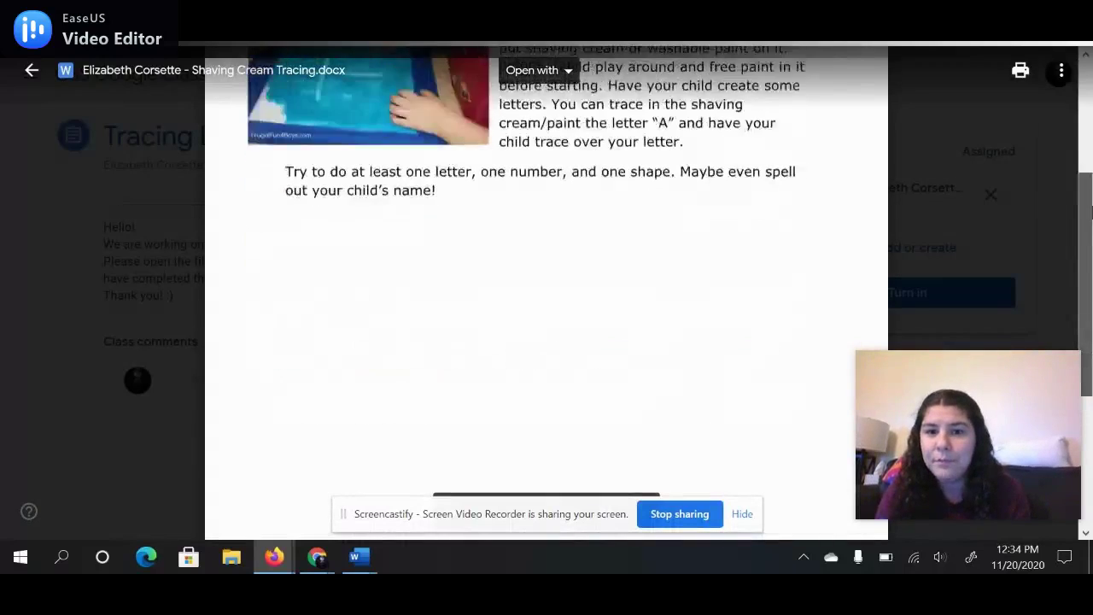
left_click_drag(1091, 212, 1090, 94)
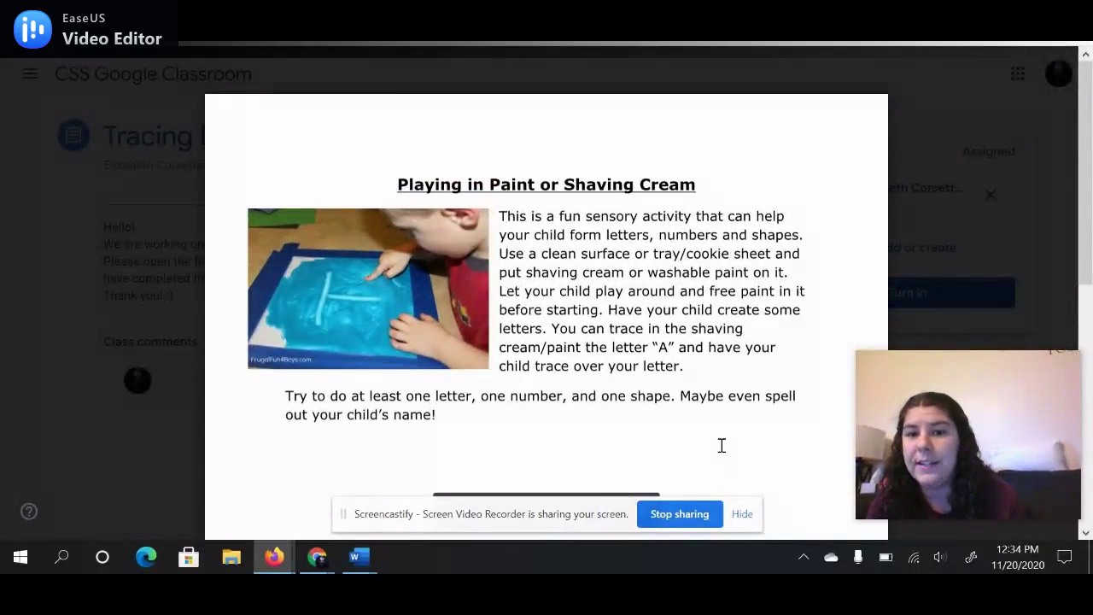
left_click(1042, 253)
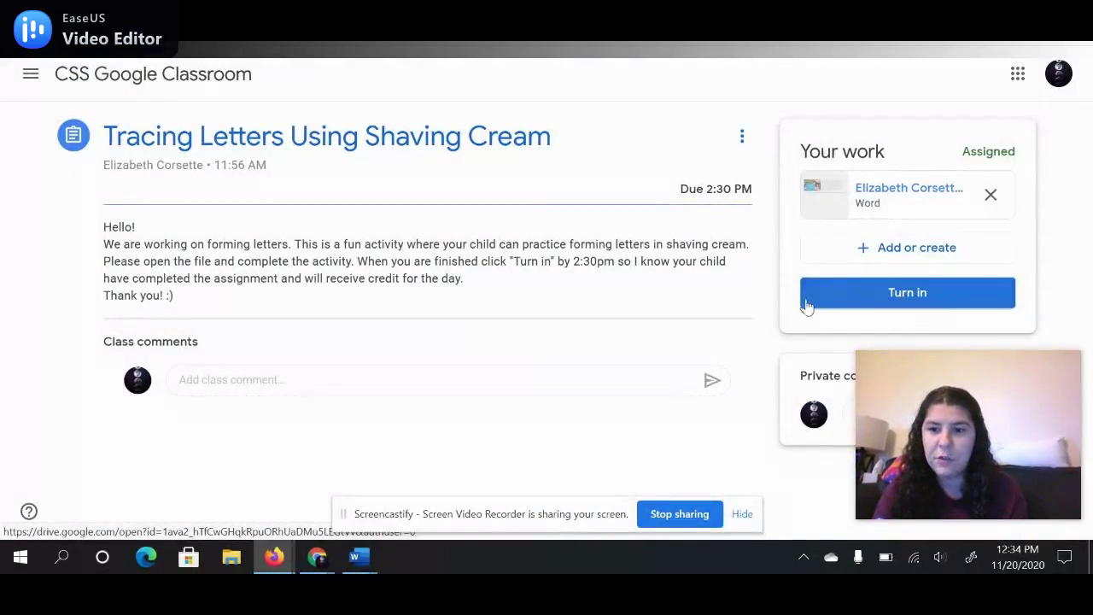
Turn in the Tracing Letters assignment and confirm, then check the Due 2:30 PM deadline
left_click(890, 294)
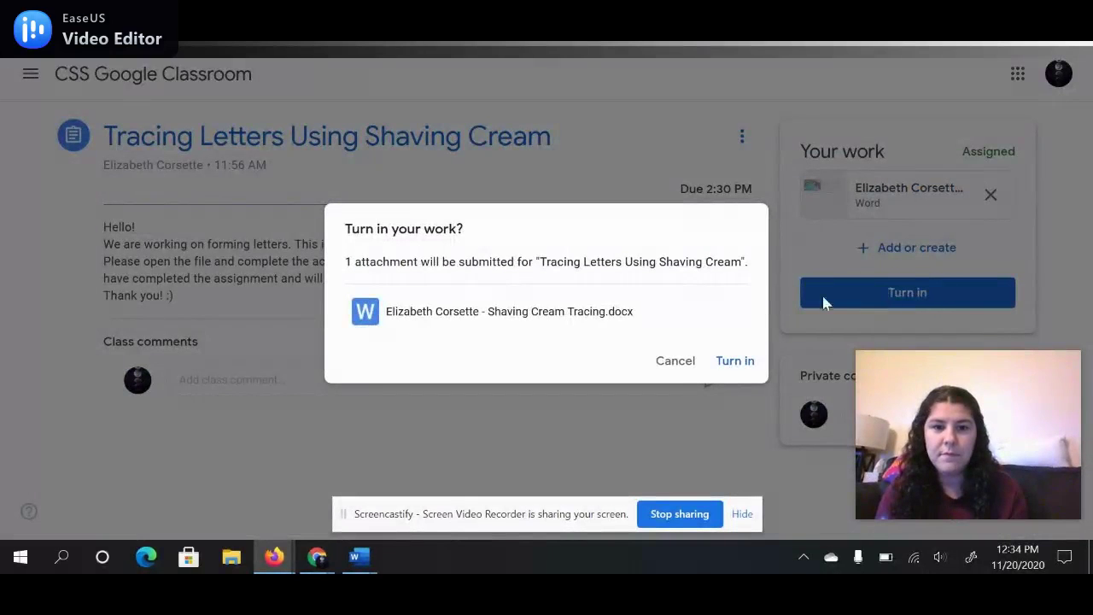
left_click(735, 362)
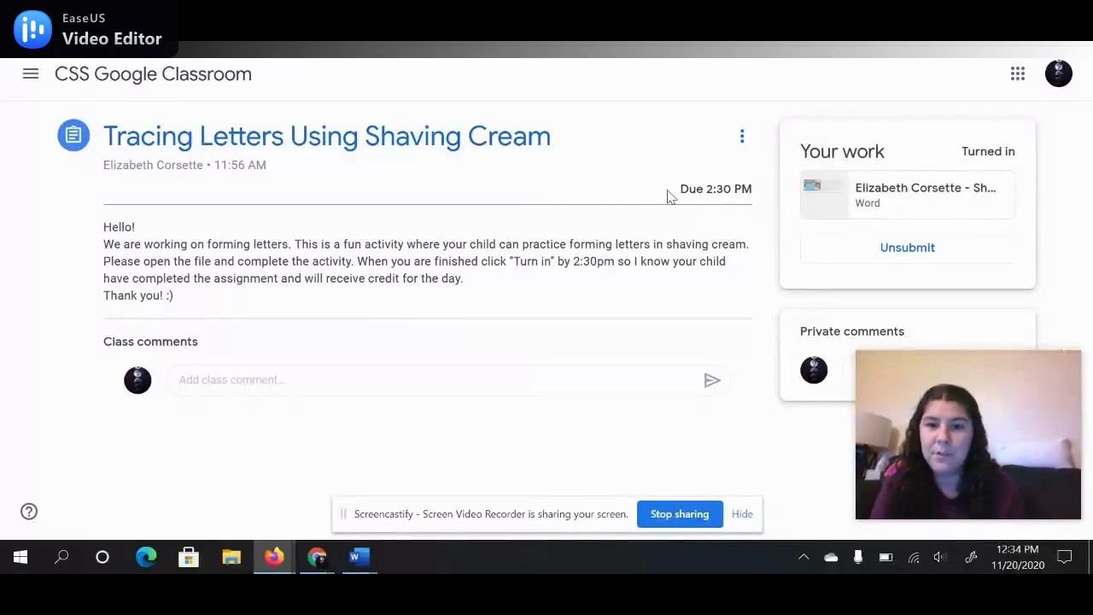
left_click_drag(680, 188, 757, 199)
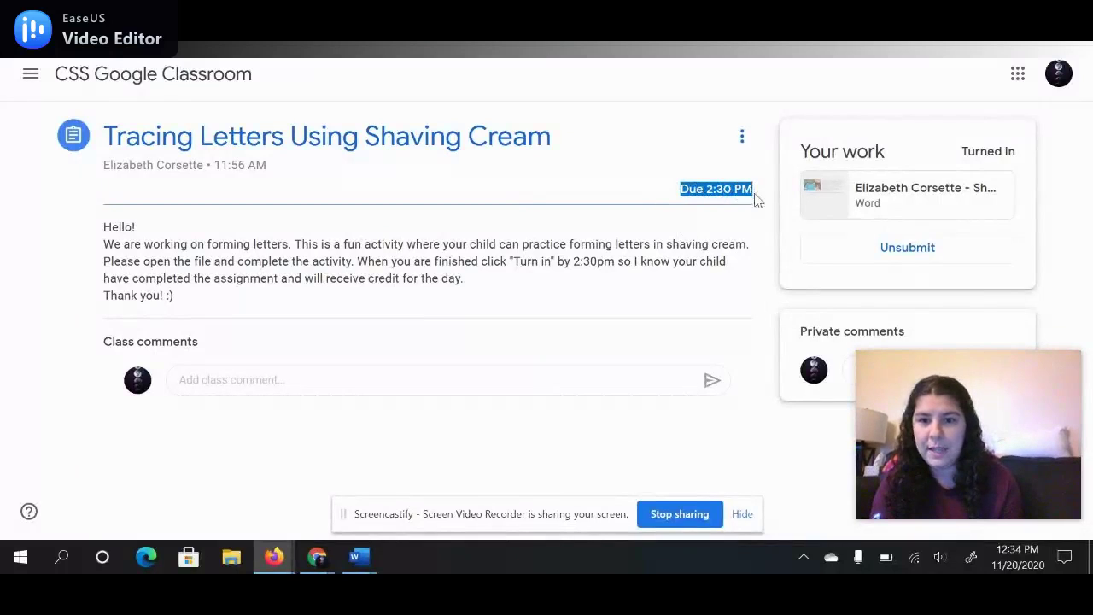
left_click(754, 322)
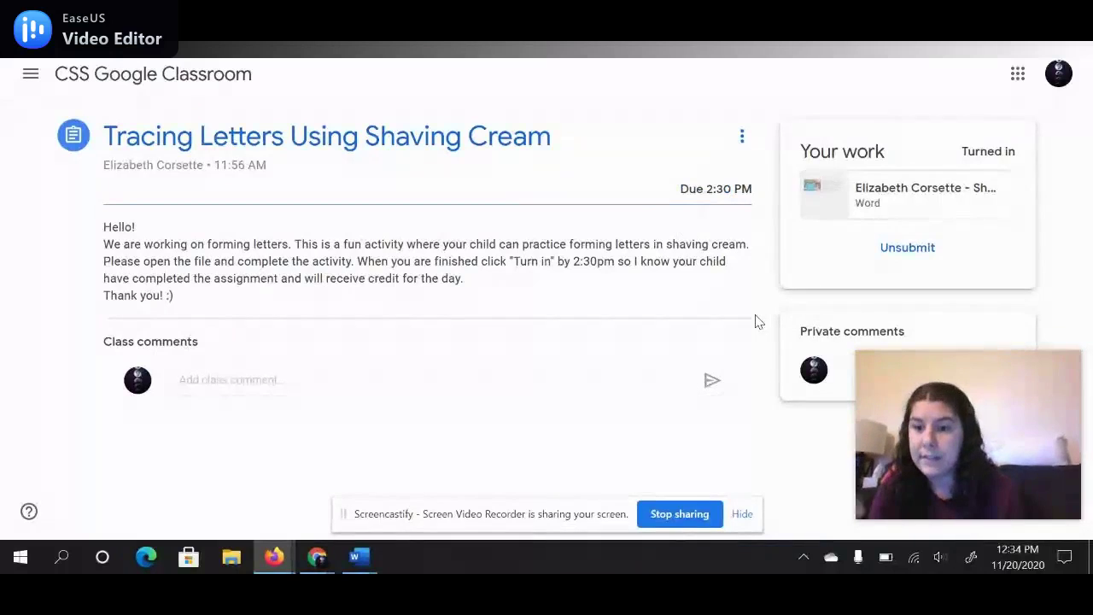